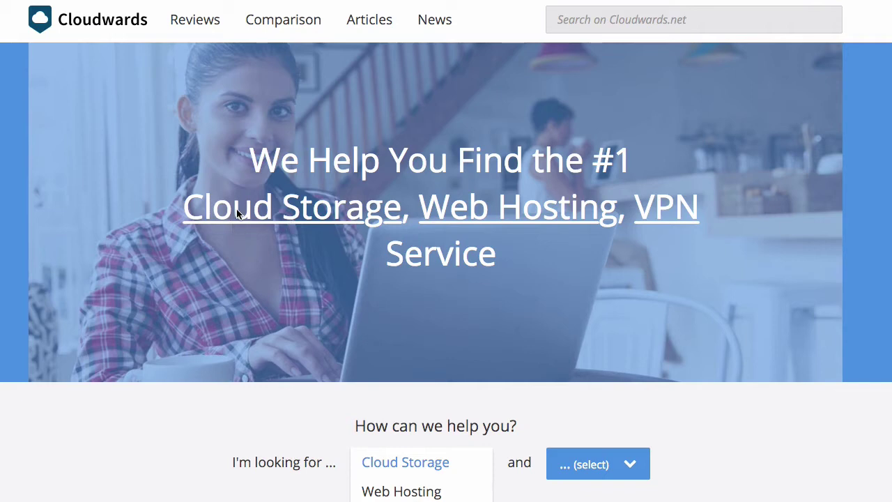
Open Cloudwards' Sync.com review from the footer and scroll through its ratings and tables.
scroll(236, 213, "down", 20)
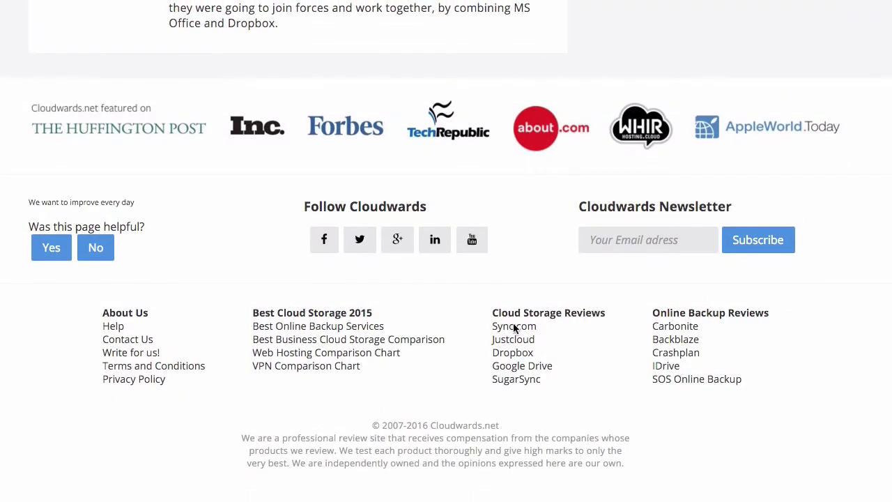
left_click(513, 326)
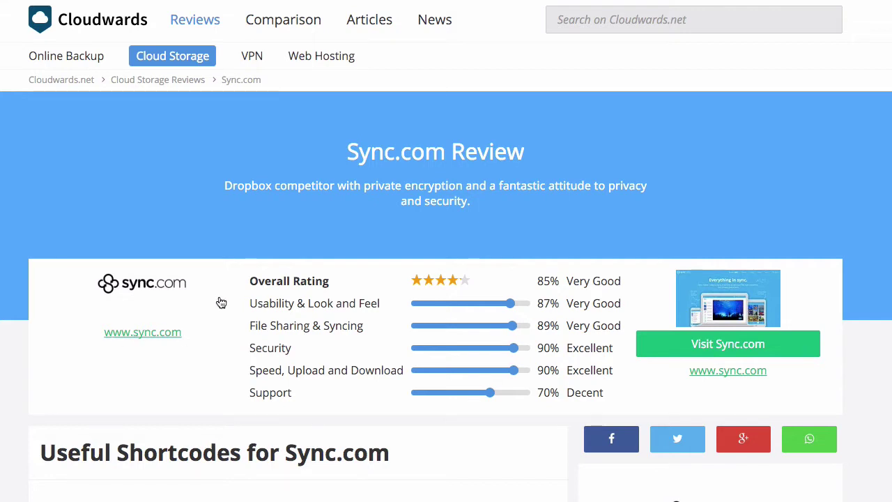
scroll(221, 299, "down", 8)
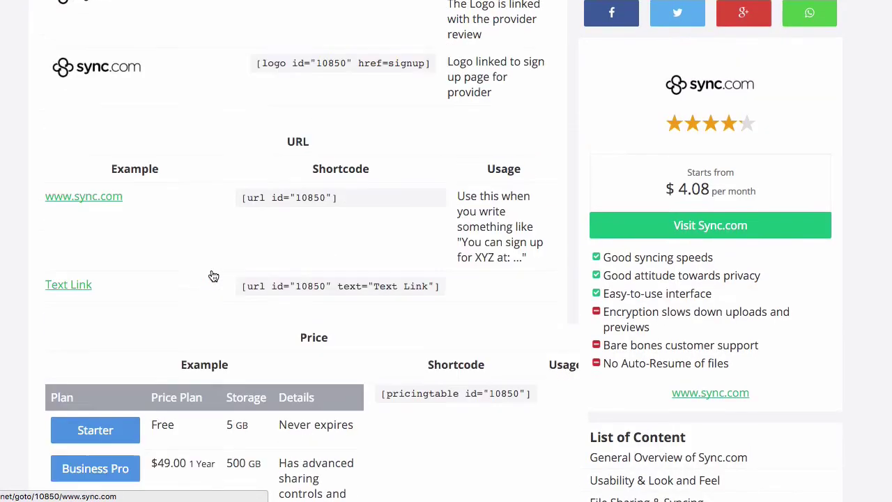
scroll(213, 275, "up", 8)
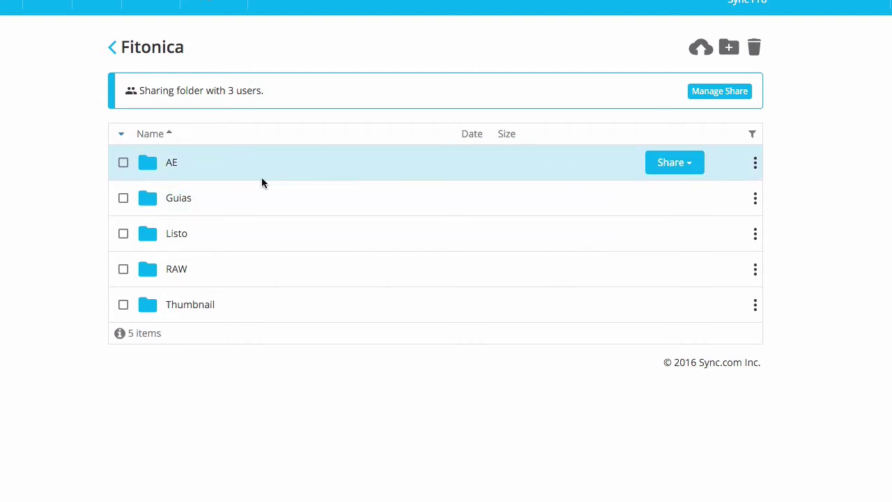
Browse RAW's 009_agujetas subfolder and its four media files, then go back to RAW.
left_click(181, 270)
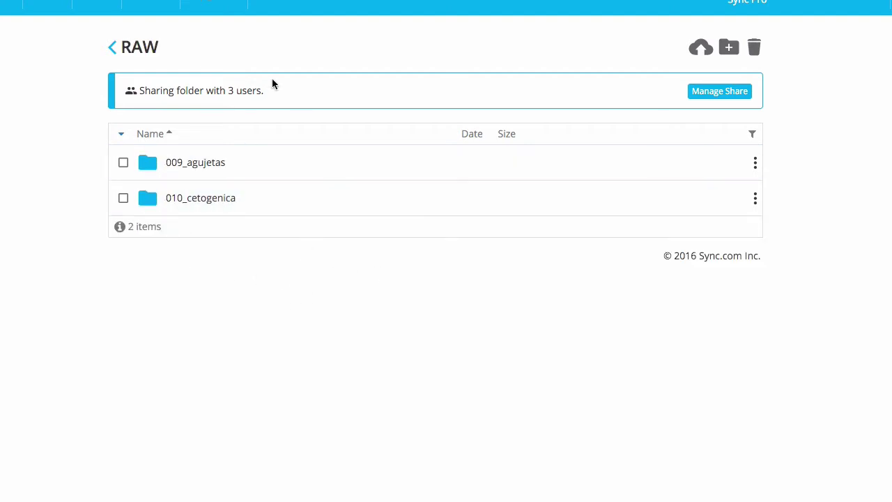
left_click(202, 169)
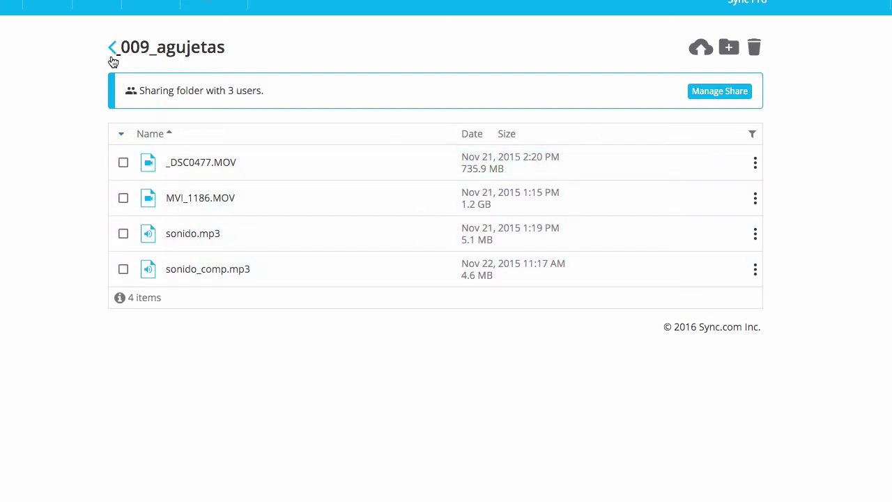
left_click(112, 53)
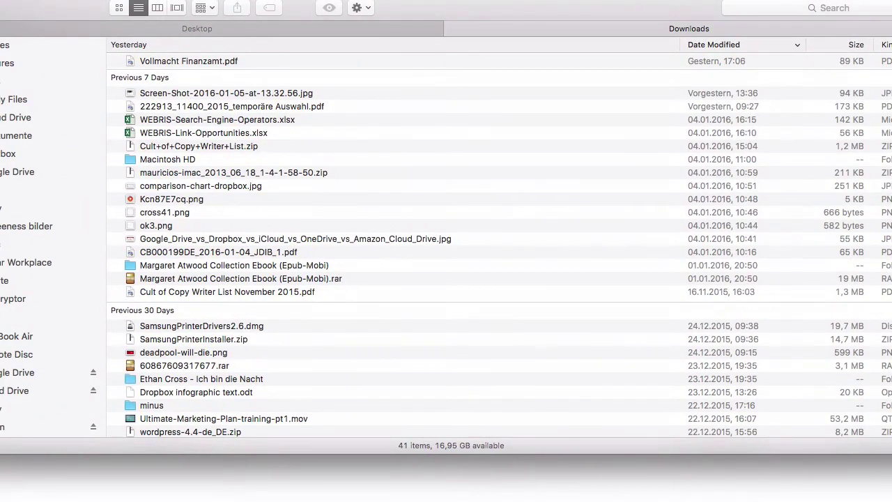
Shrink Finder, open the local Sync folder's Fitonica, and return the web app to Fitonica.
left_click_drag(888, 453, 802, 421)
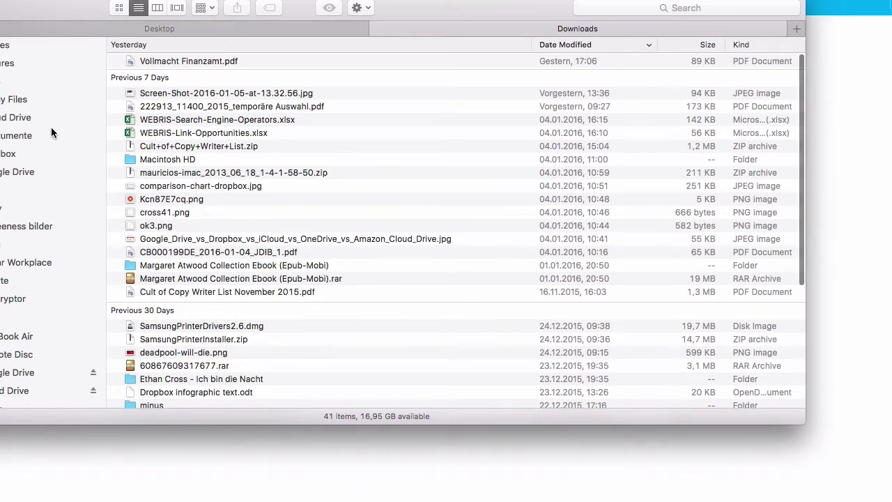
left_click(4, 244)
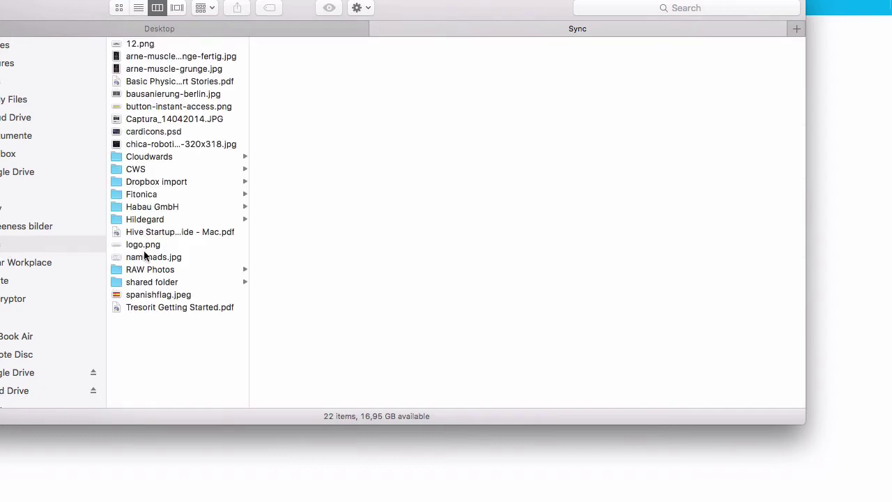
left_click(153, 195)
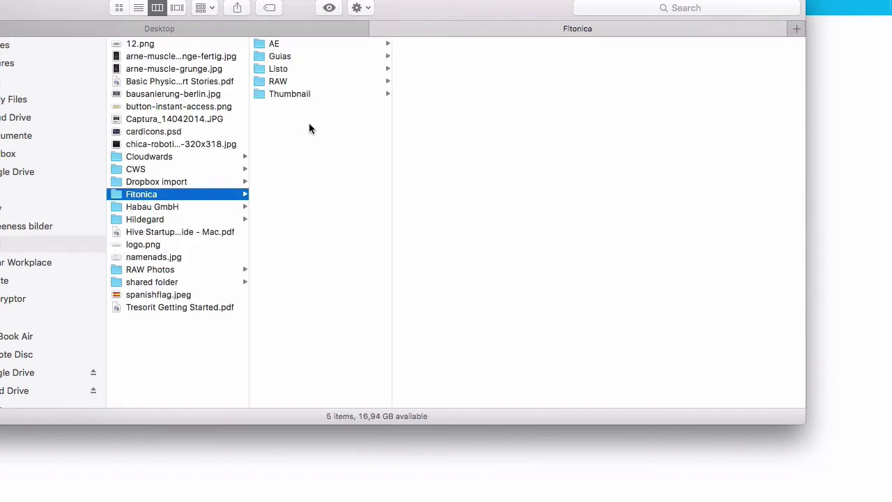
left_click_drag(89, 13, 422, 176)
left_click(114, 49)
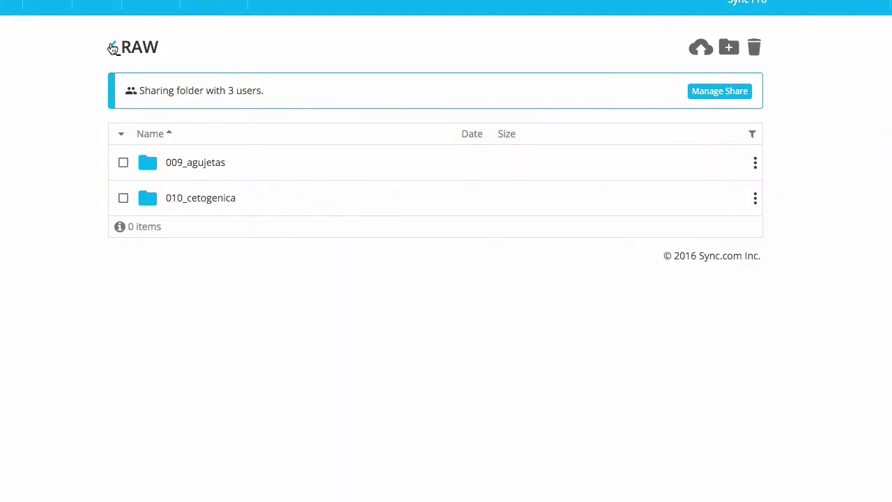
left_click(113, 46)
left_click(876, 187)
Open the local RAW folder in Finder, then bring the Sync.com page forward.
left_click_drag(729, 151, 655, 50)
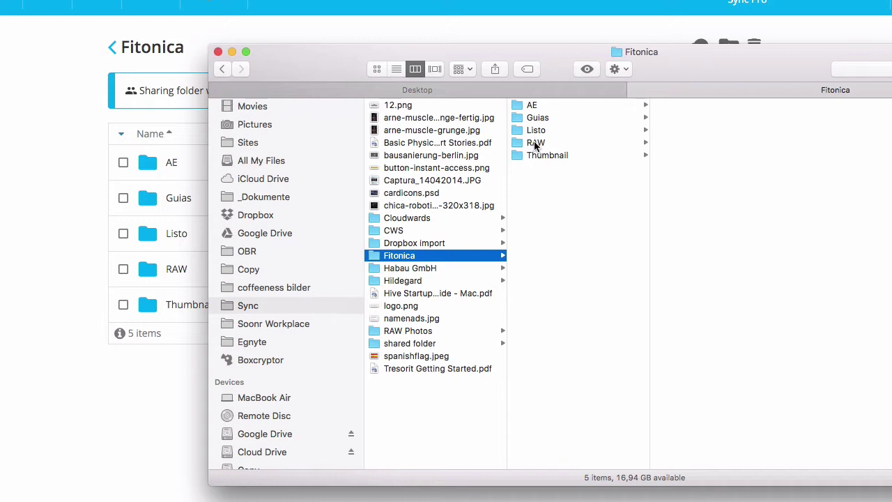
scroll(298, 322, "down", 5)
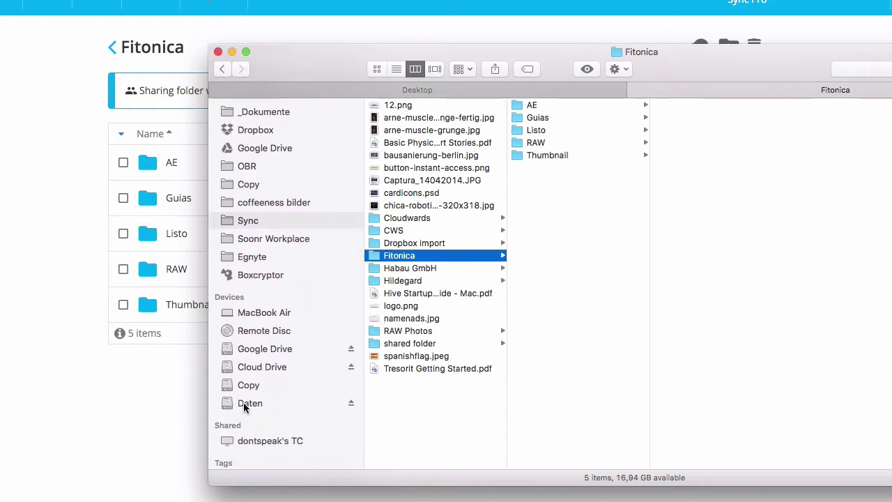
scroll(243, 404, "up", 5)
scroll(244, 403, "up", 3)
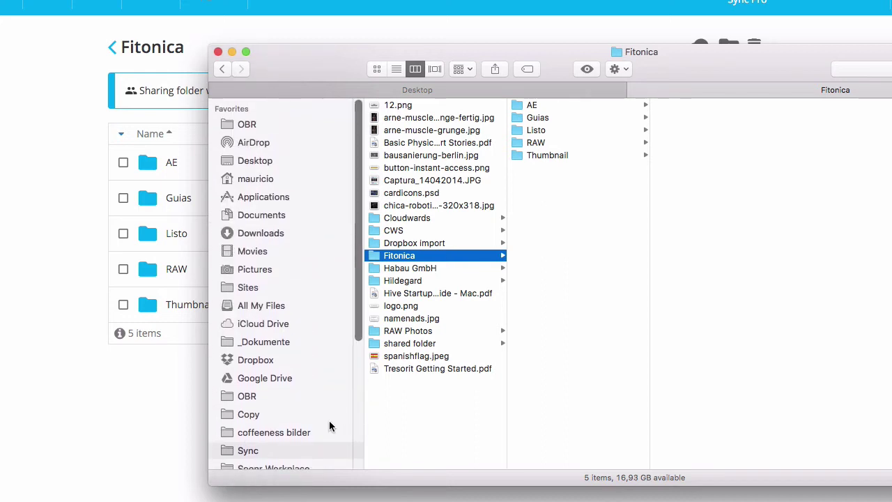
scroll(334, 372, "down", 5)
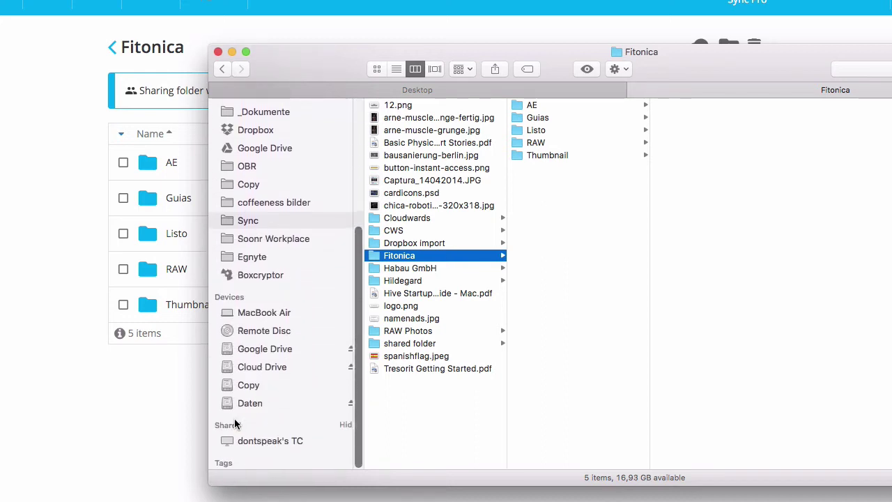
left_click(541, 143)
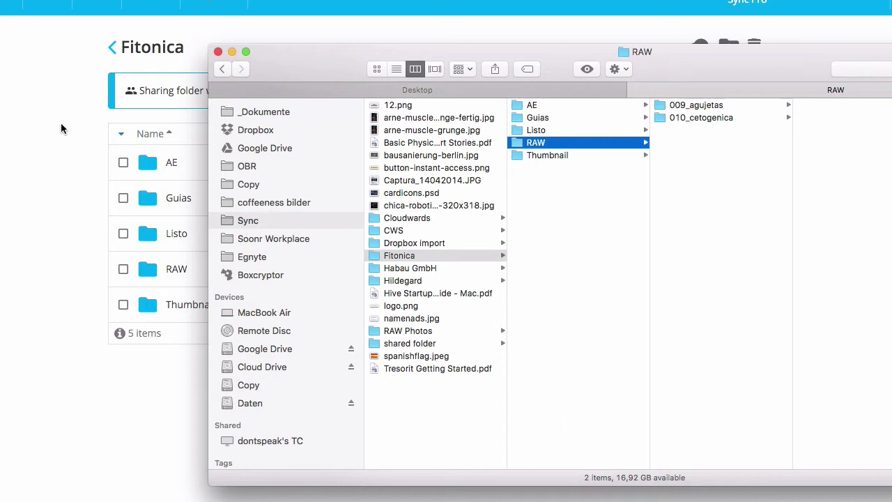
left_click(112, 127)
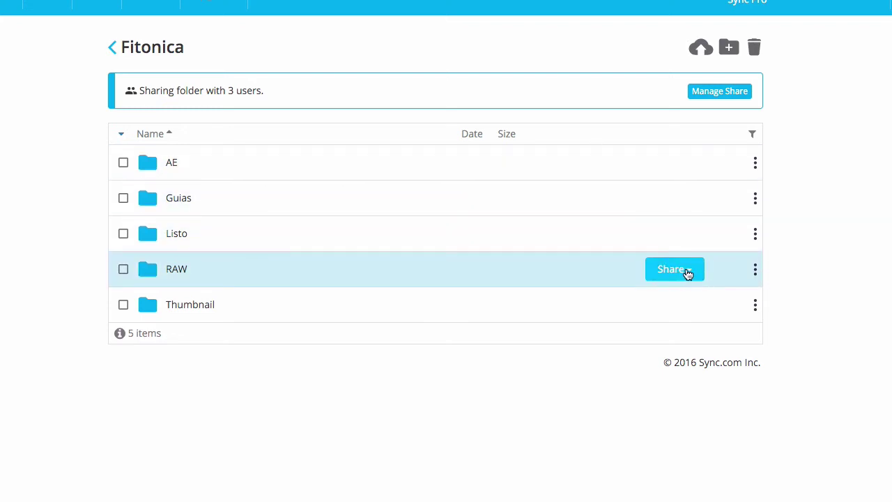
Create a shareable link for RAW and leave its upload setting Disabled.
left_click(692, 271)
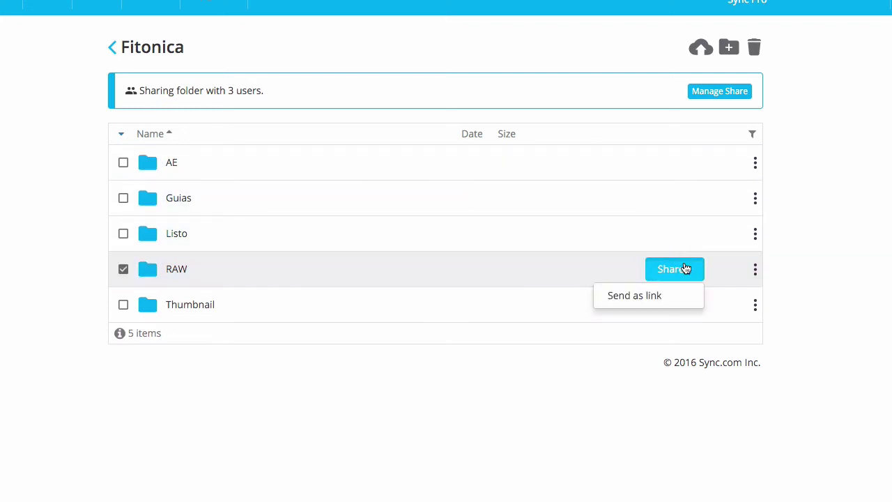
mouse_move(716, 279)
left_click(636, 295)
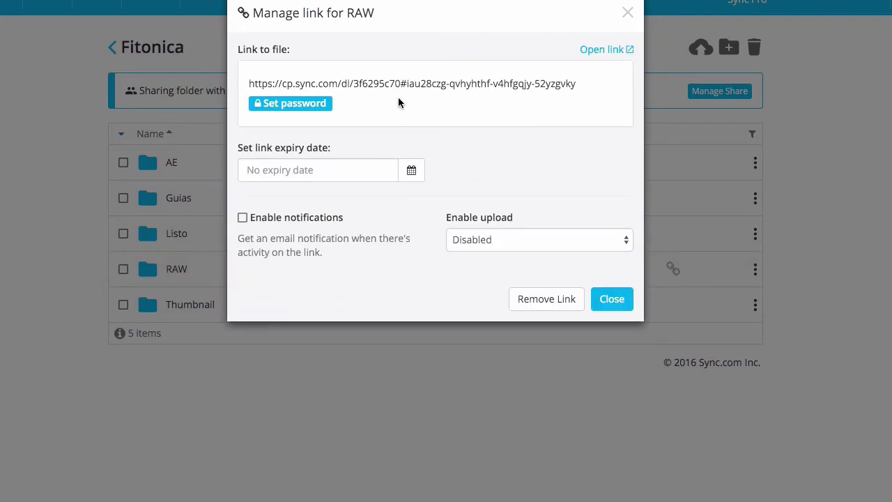
left_click(483, 239)
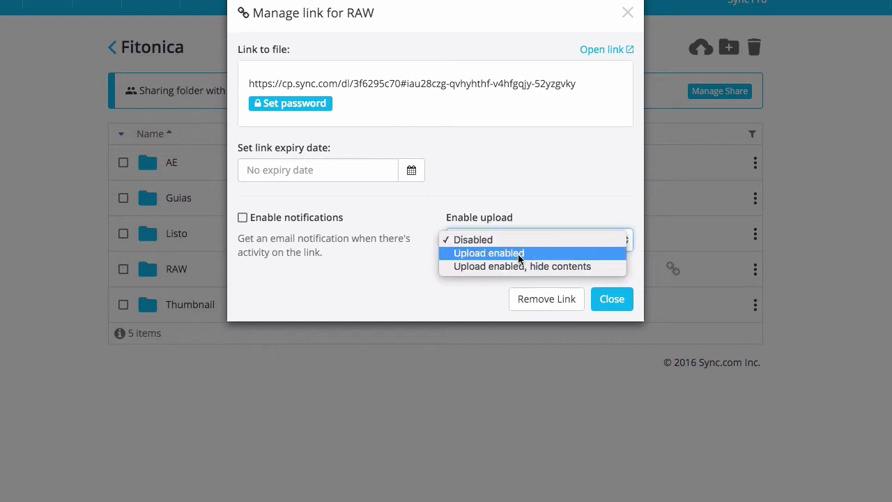
left_click(508, 177)
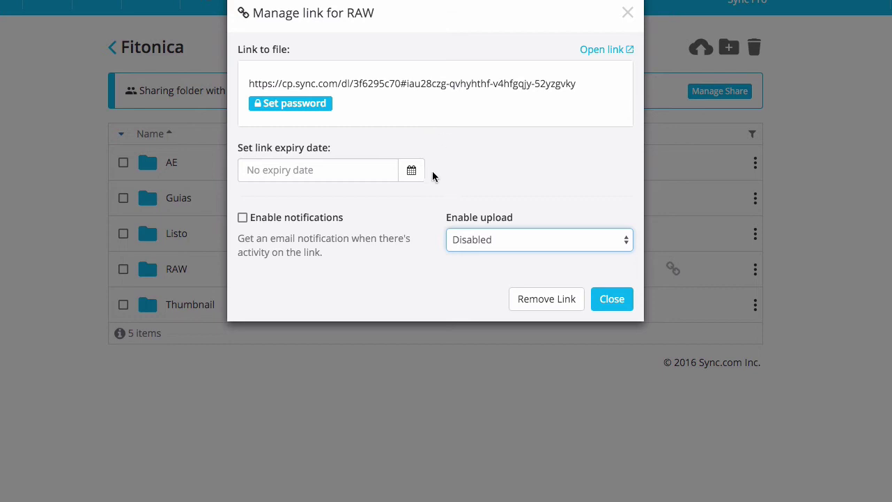
left_click(501, 245)
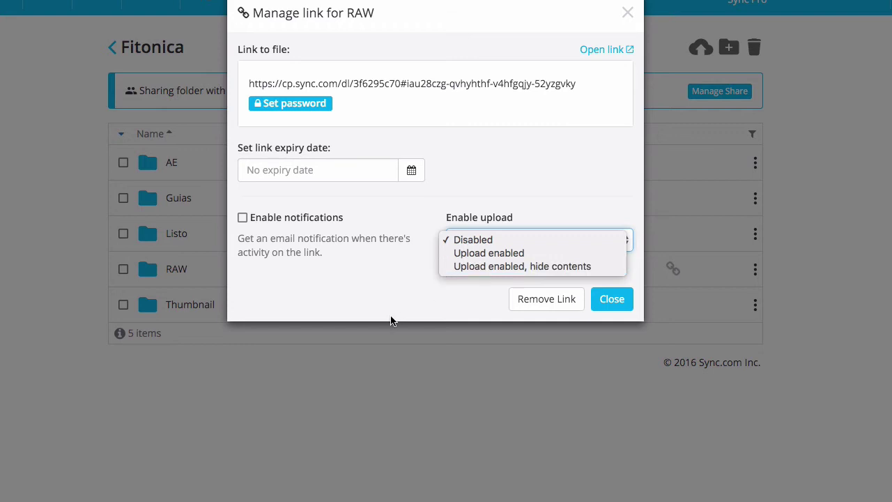
left_click(403, 284)
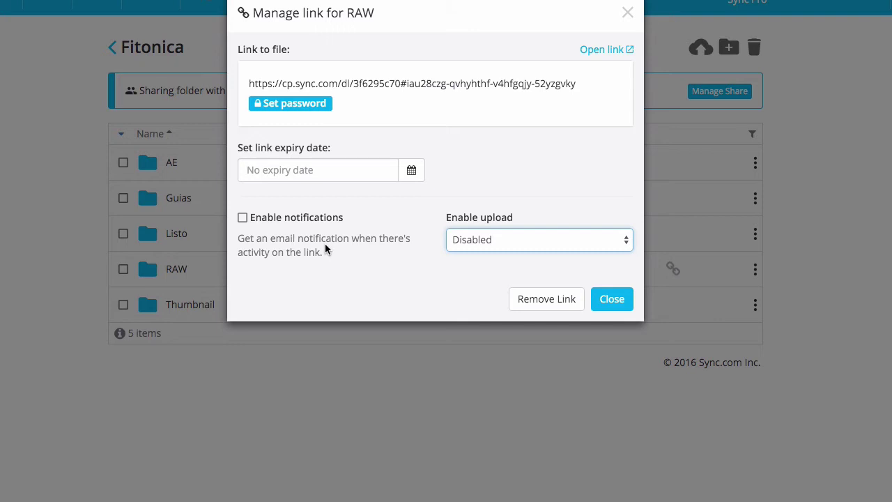
Enable email notifications for the RAW link, then close the link dialog.
left_click(475, 242)
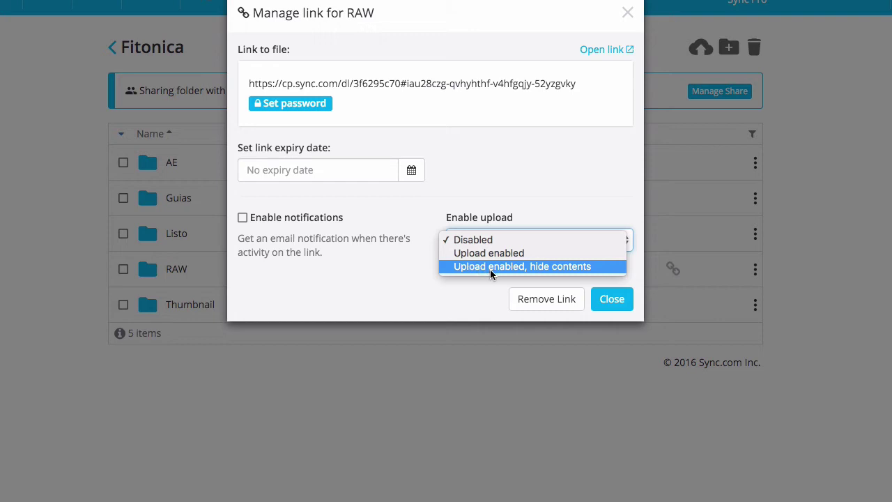
left_click(397, 270)
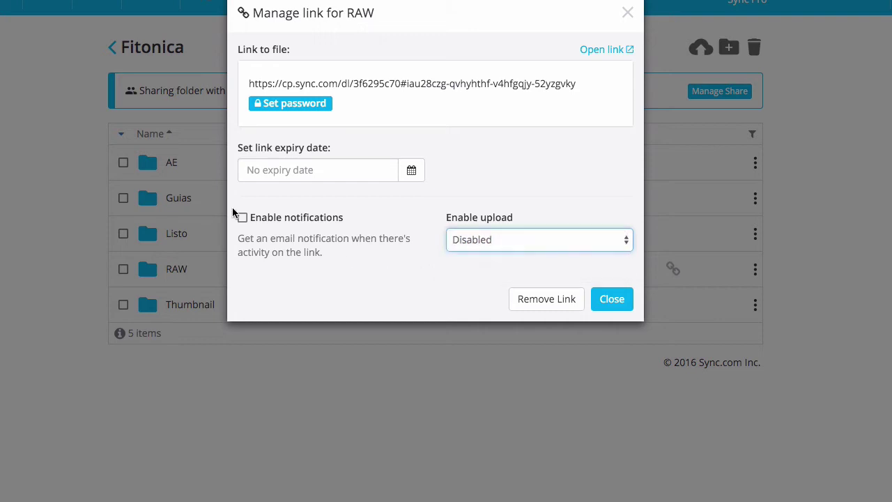
left_click(242, 217)
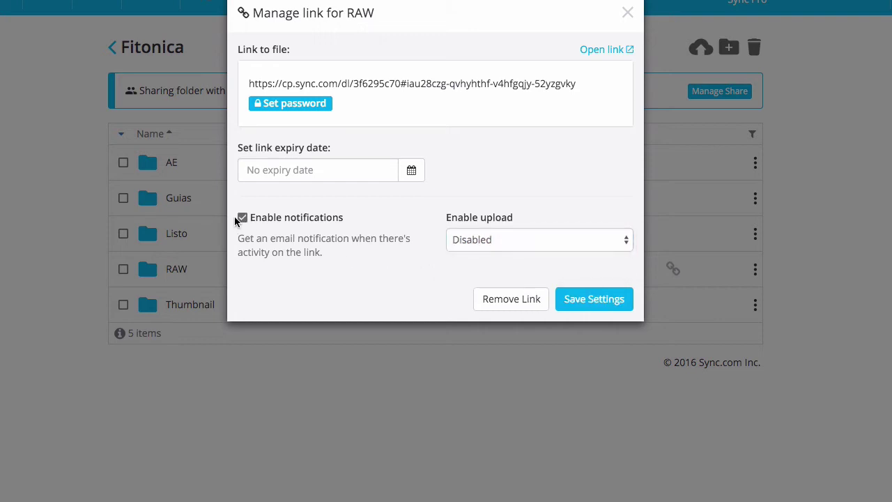
left_click(627, 14)
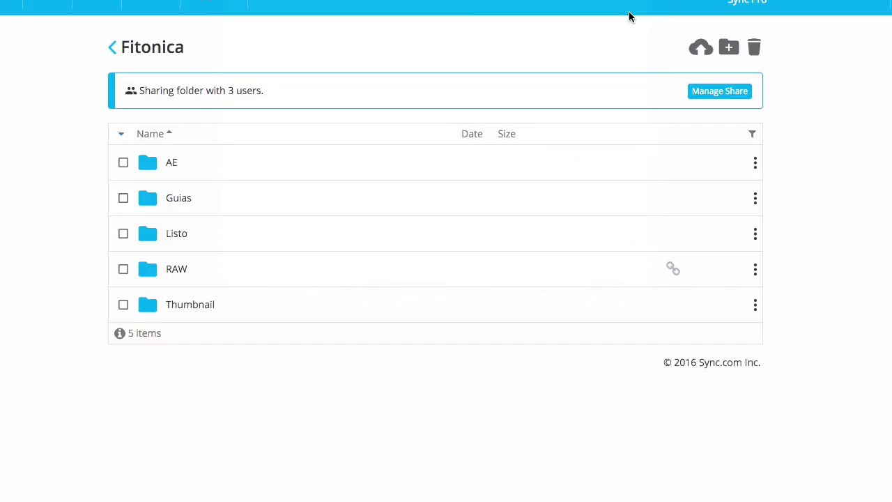
left_click(755, 269)
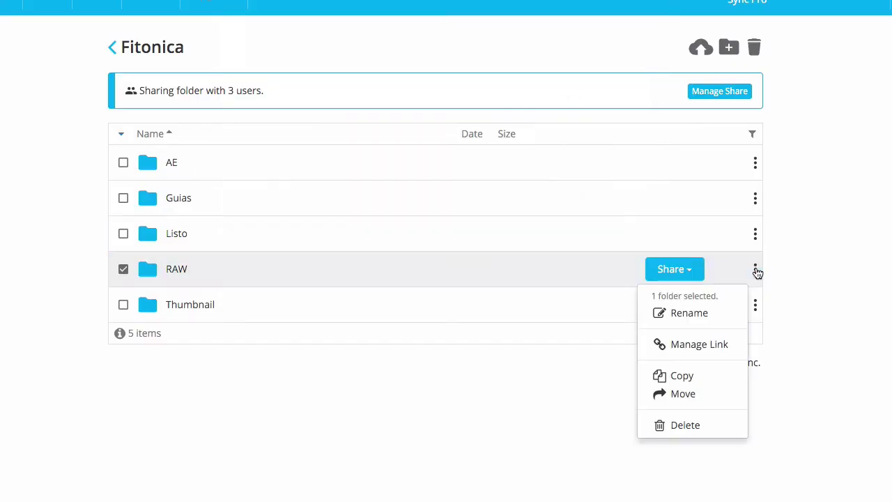
left_click(699, 344)
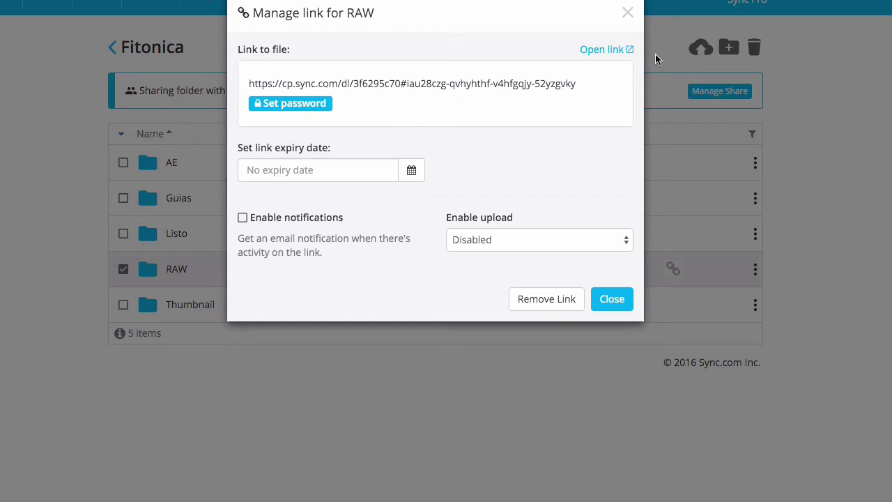
left_click(627, 12)
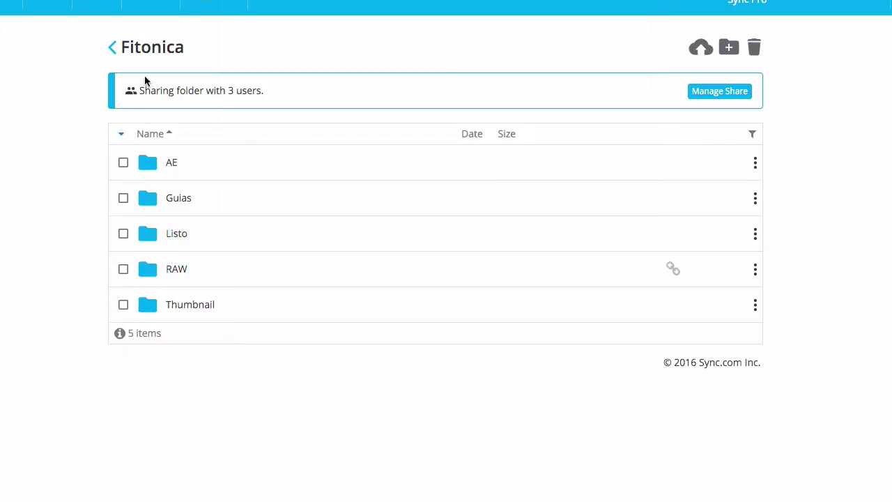
left_click_drag(183, 47, 130, 47)
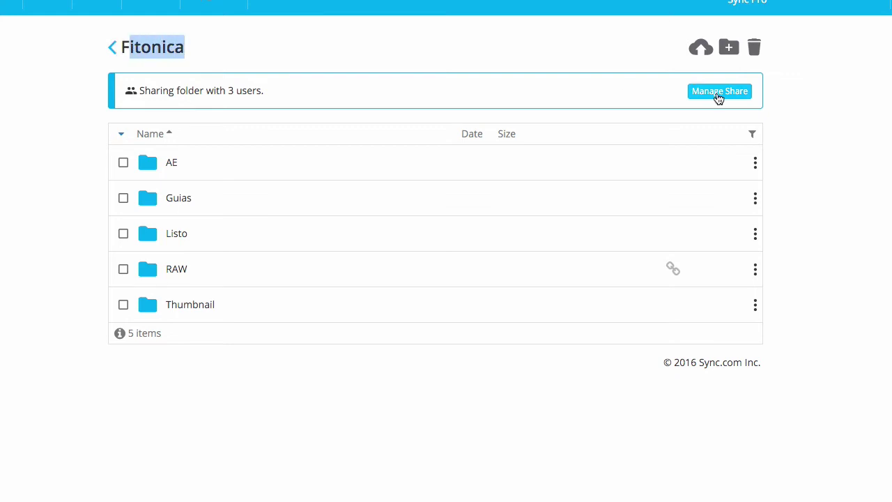
Open Manage Share for Fitonica, check the Options tab, then return to the Users list.
left_click(717, 95)
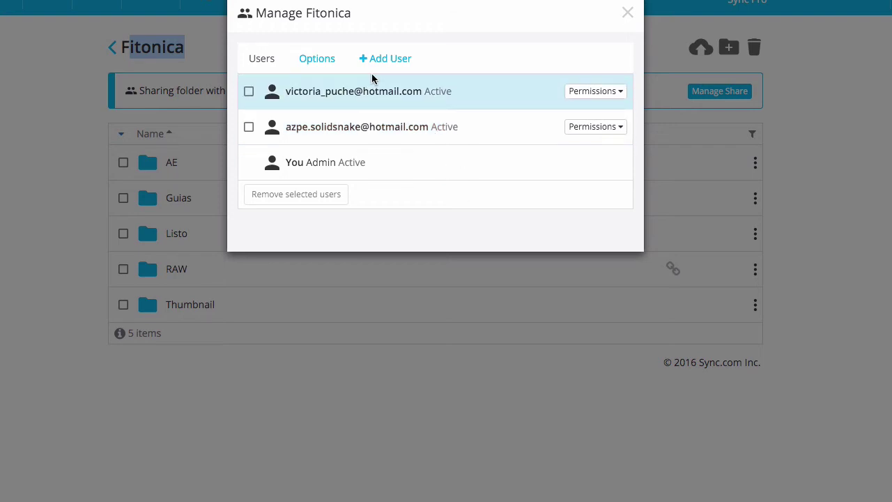
left_click(317, 60)
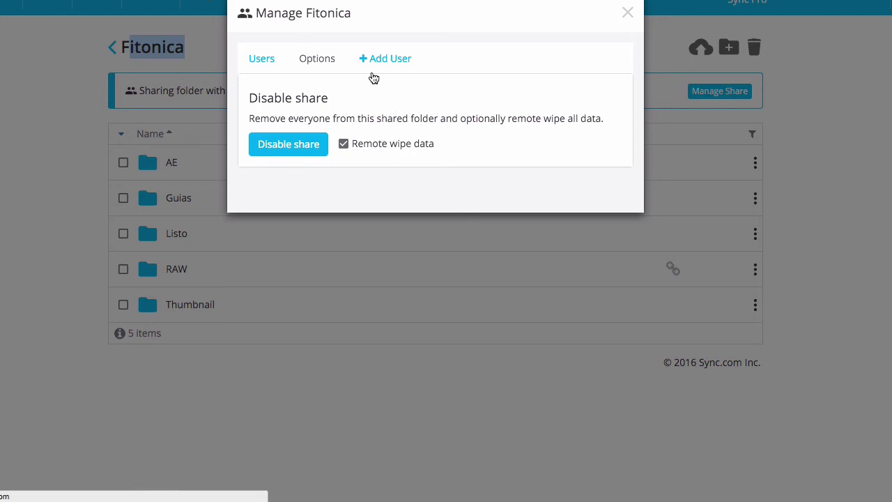
left_click(275, 60)
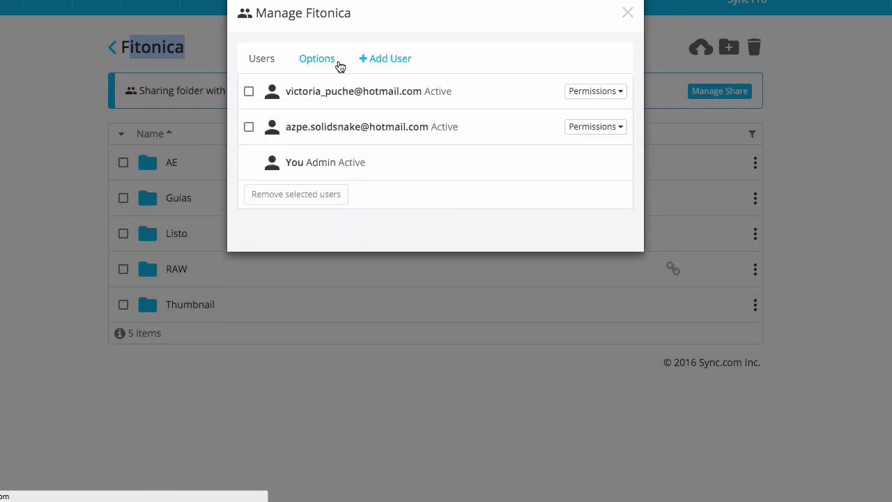
Show the first collaborator's permission checkboxes, then close the Manage Fitonica dialog.
left_click(595, 92)
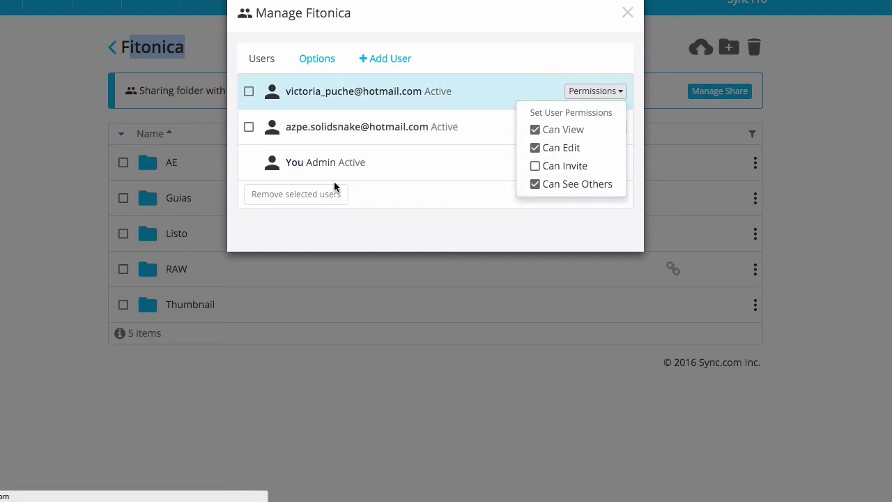
left_click(627, 12)
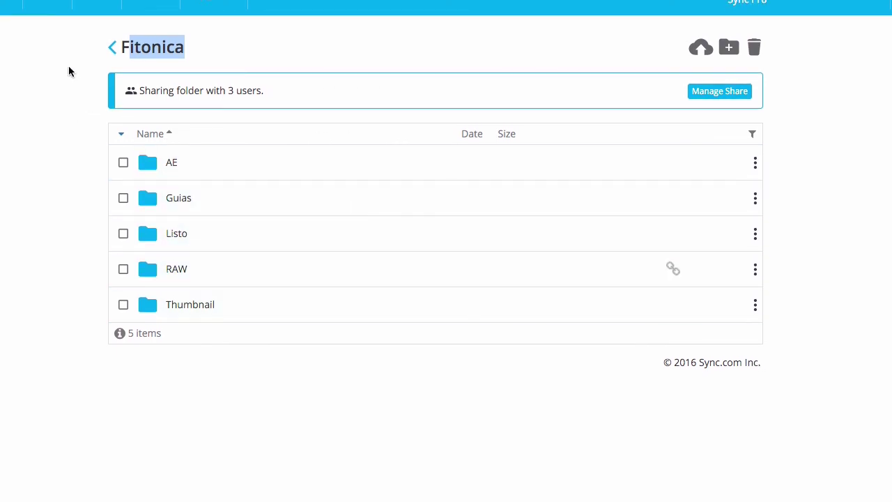
left_click(69, 65)
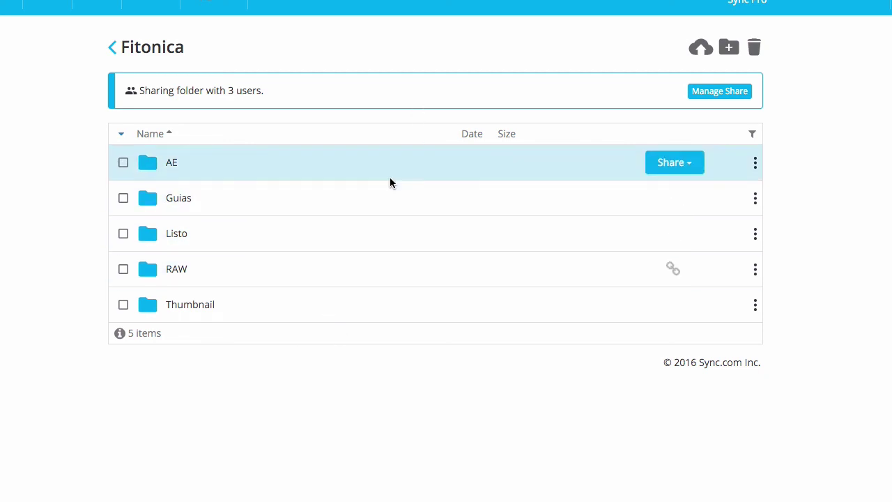
Open RAW and then its 009_agujetas subfolder to list the video and audio files.
left_click(178, 272)
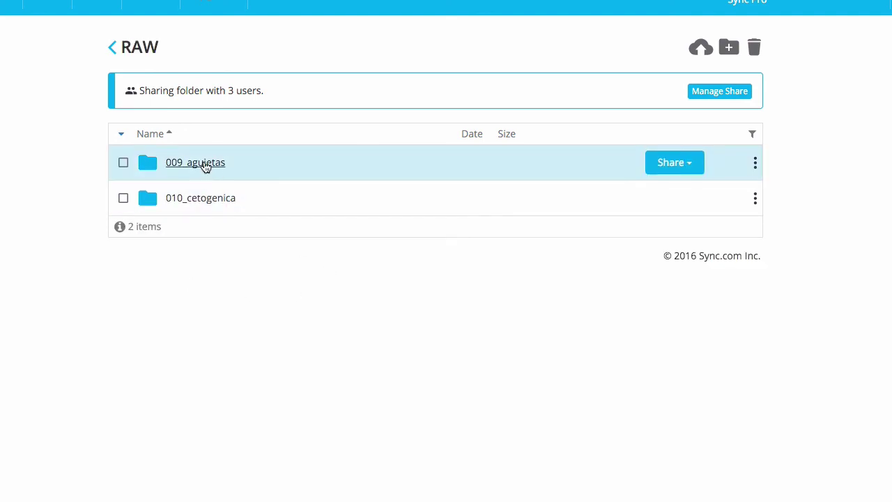
left_click(205, 164)
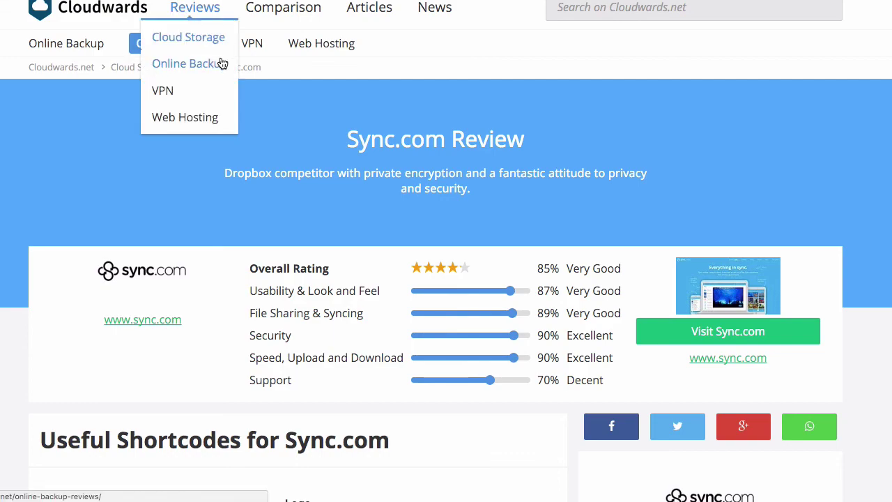
scroll(193, 205, "down", 15)
scroll(191, 205, "down", 10)
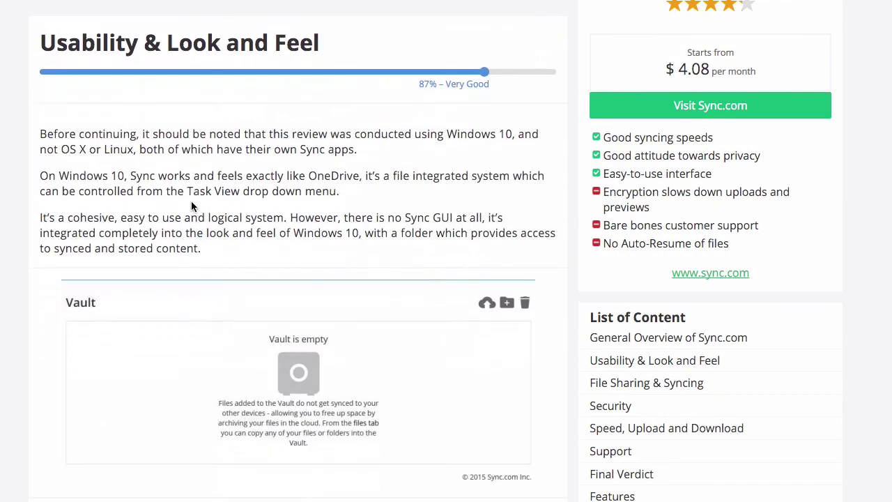
scroll(193, 205, "down", 4)
scroll(225, 193, "up", 5)
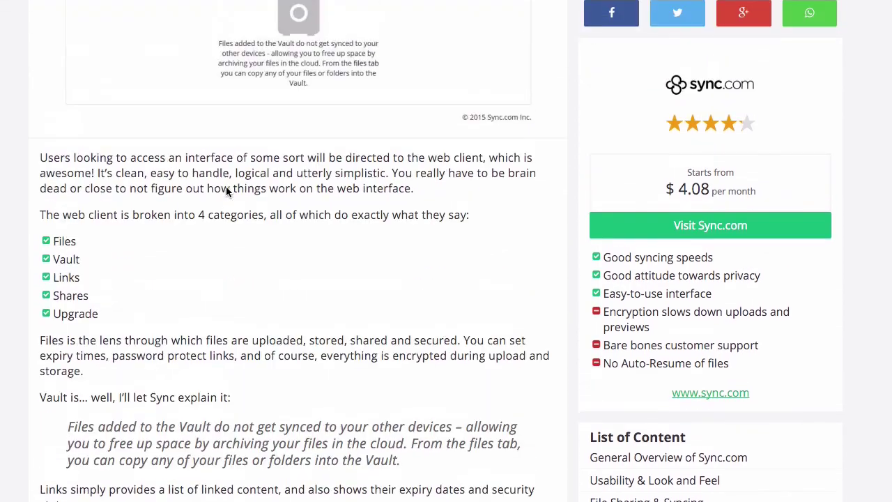
scroll(150, 195, "up", 20)
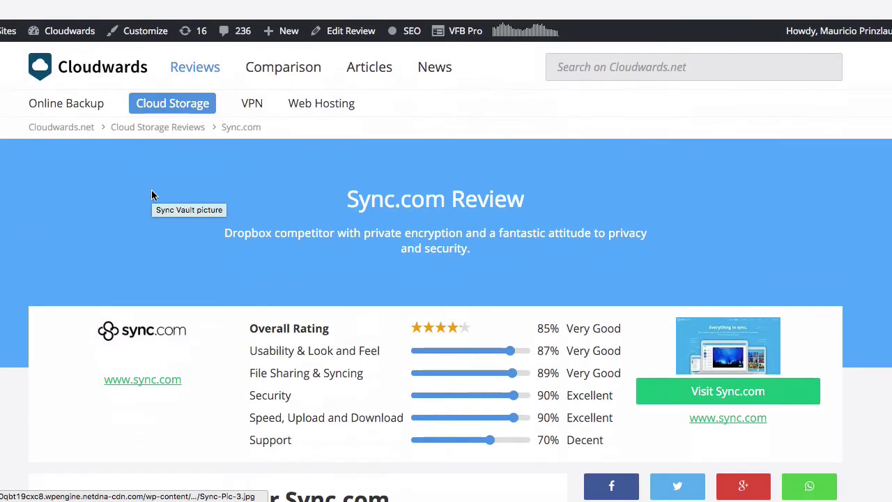
scroll(165, 200, "down", 1)
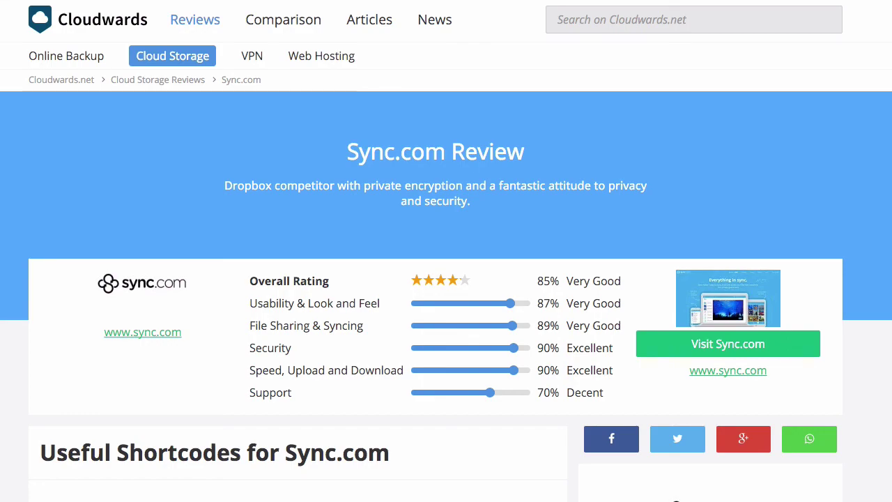